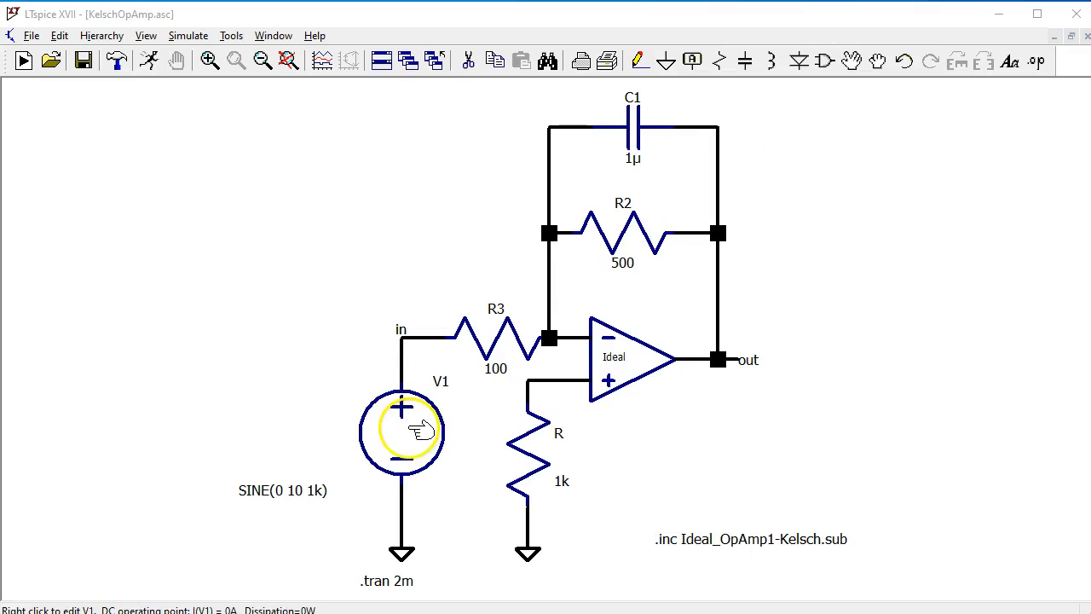
Step: Review the sine settings of voltage source V1 and the transient simulation command's settings
right_click(430, 437)
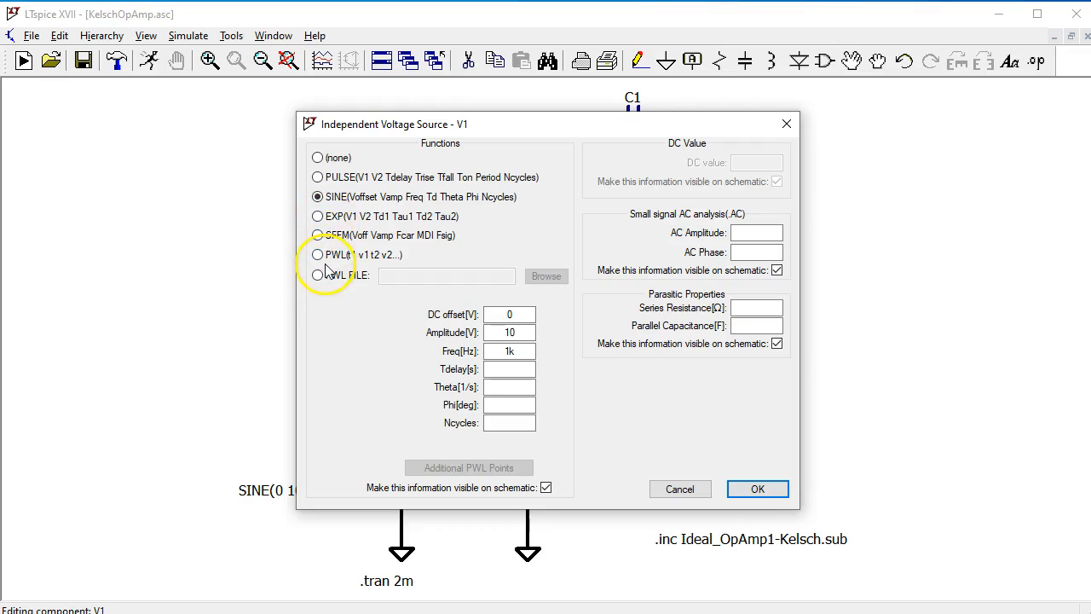
left_click(679, 490)
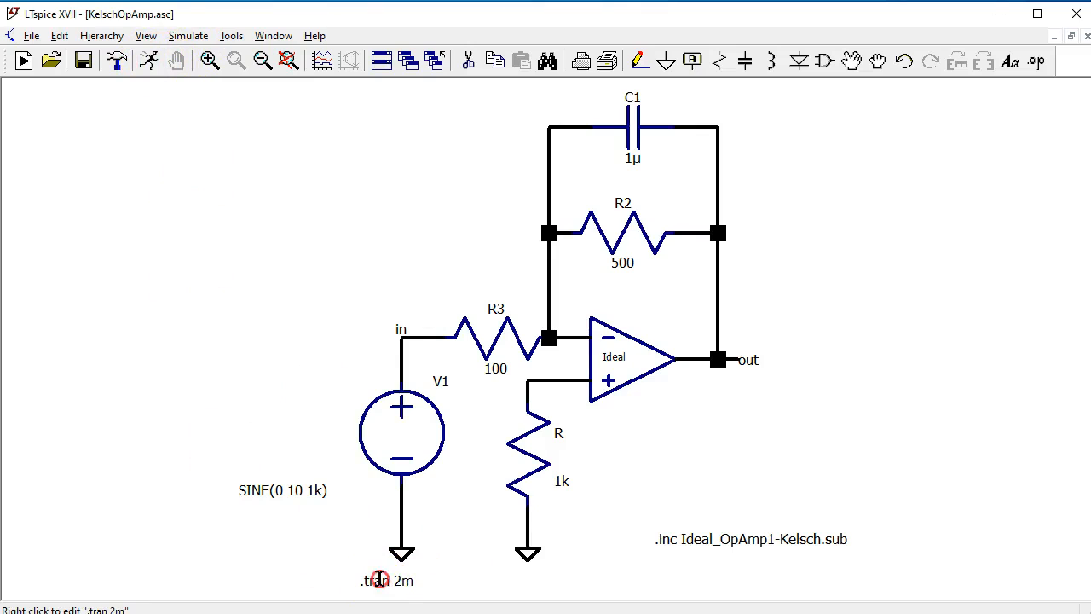
right_click(379, 580)
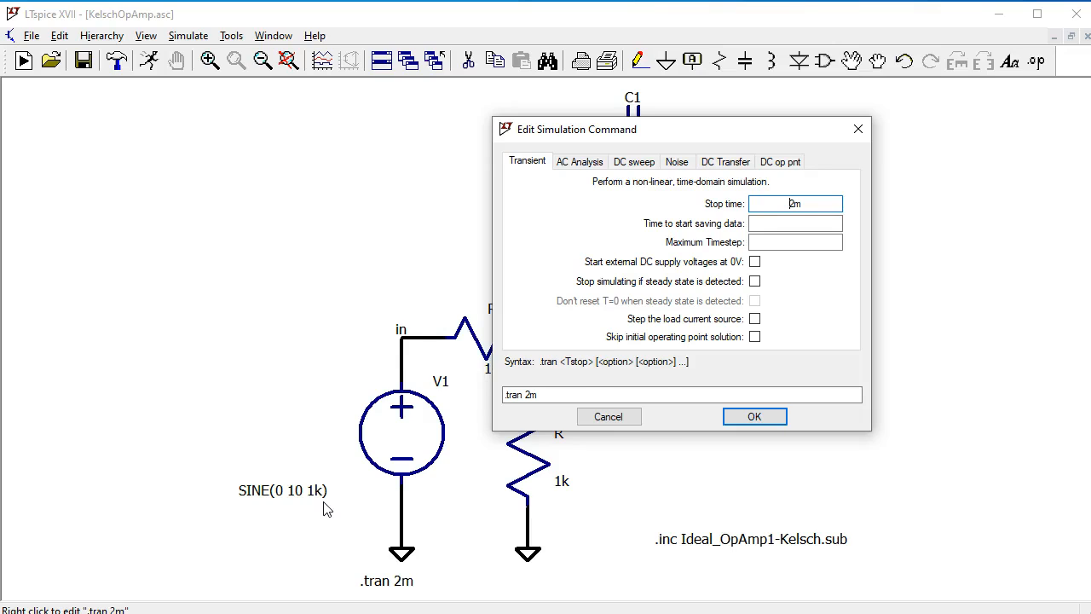
left_click(754, 416)
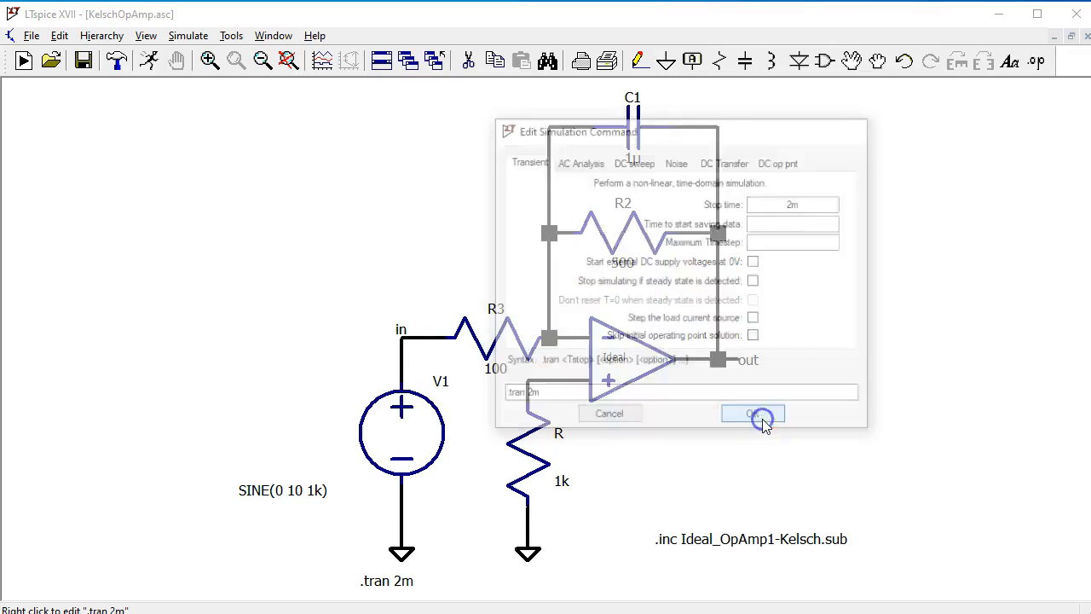
Step: Run the transient simulation and plot the voltage at the out node
left_click(149, 61)
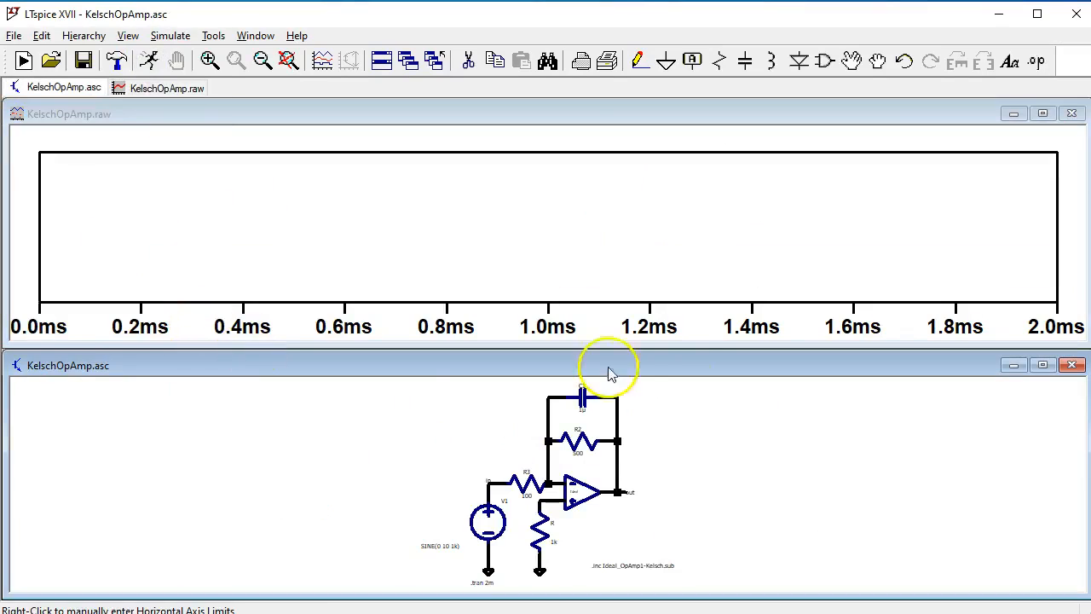
left_click(629, 492)
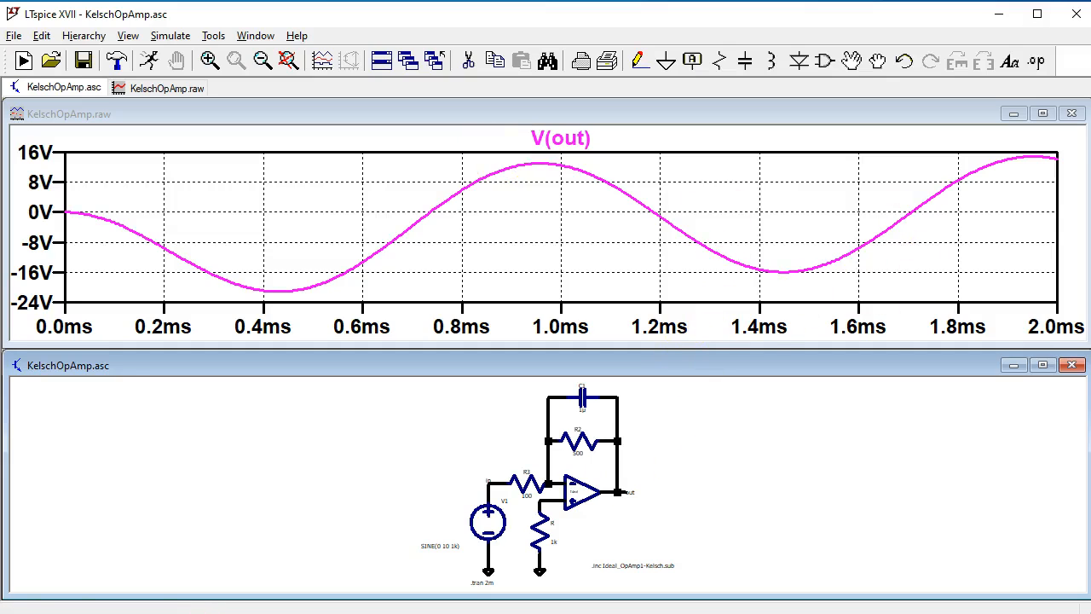
Step: Set the transient command to start saving data at 4m and stop at 6m, and rerun the simulation
right_click(482, 583)
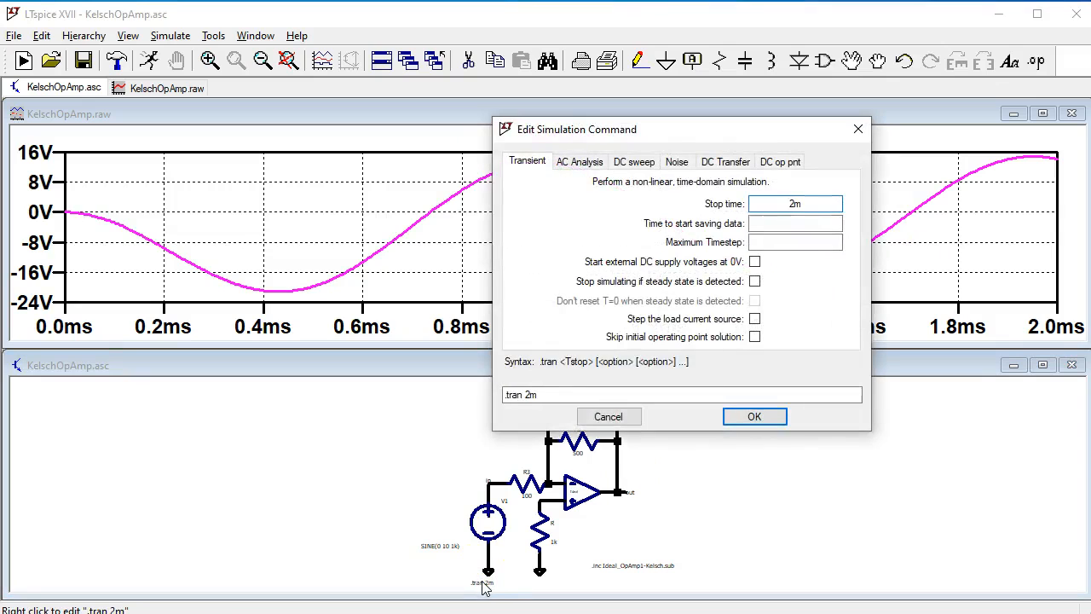
left_click_drag(651, 133, 600, 43)
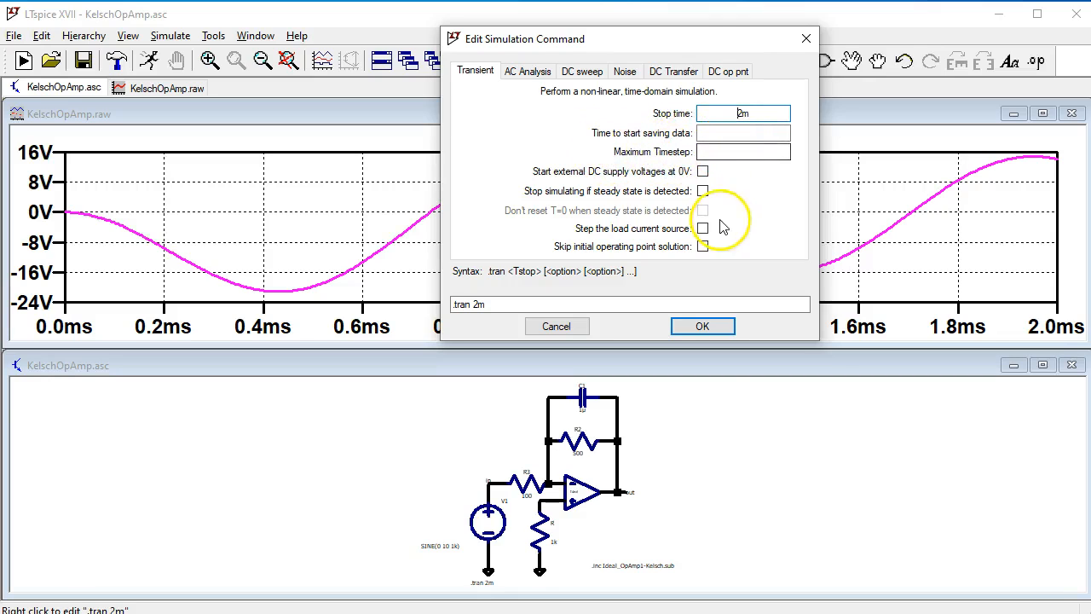
left_click(741, 133)
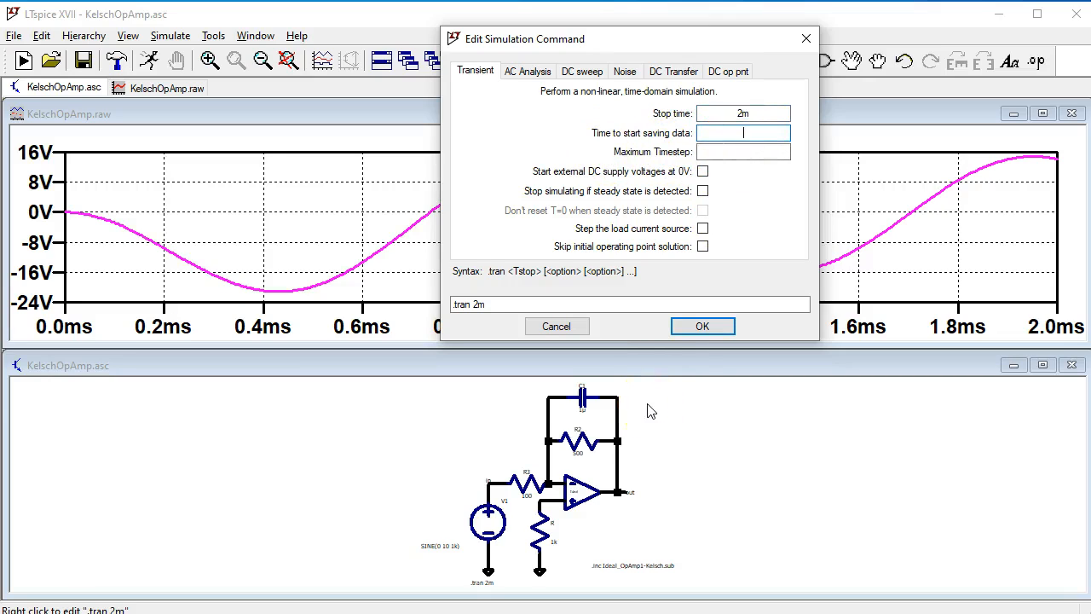
type("4m")
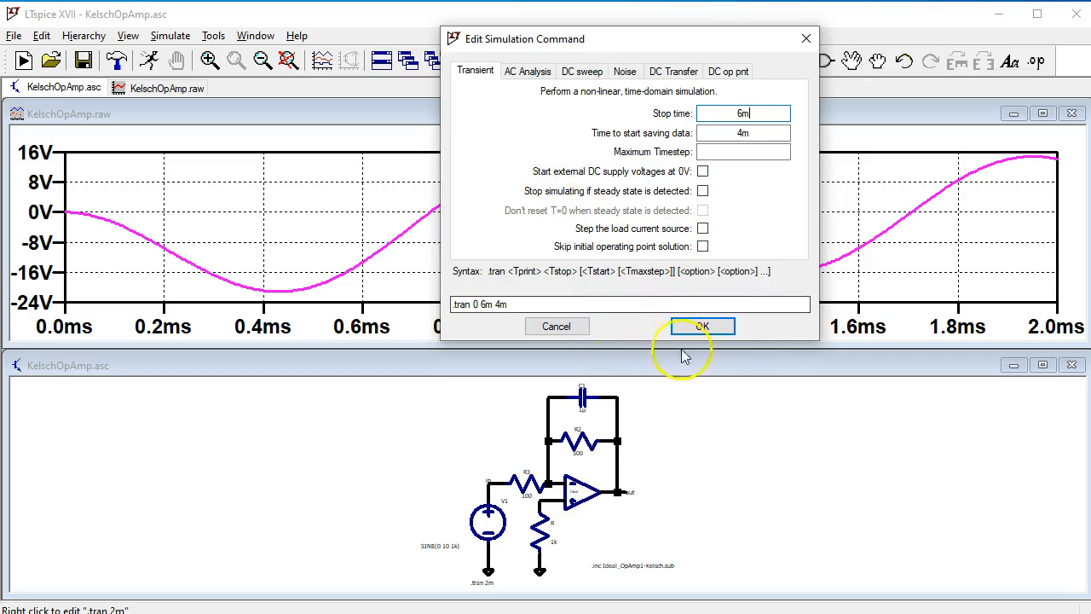
left_click(702, 326)
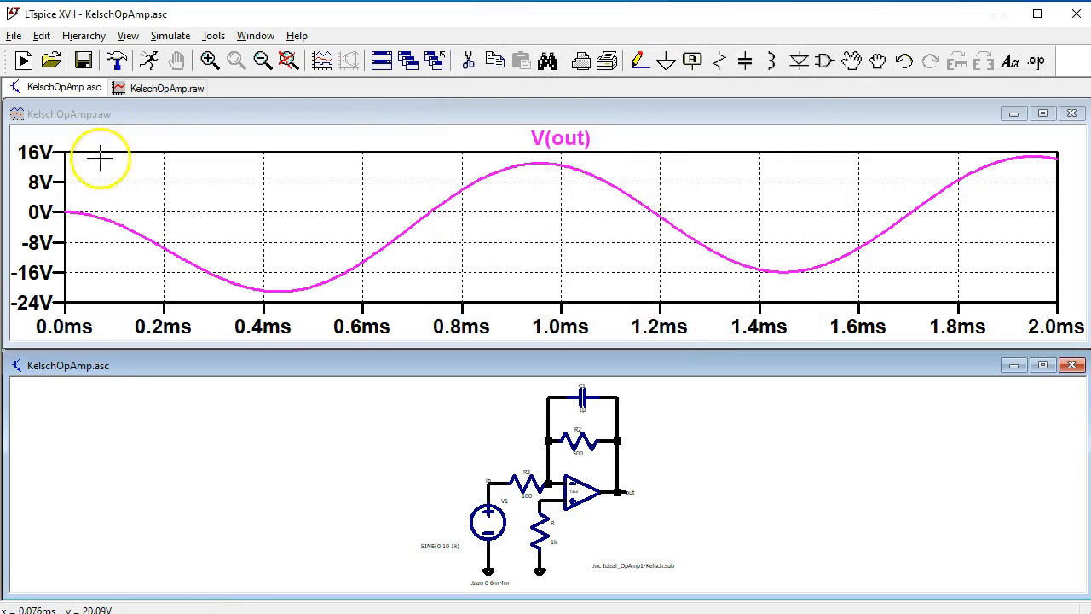
left_click(149, 69)
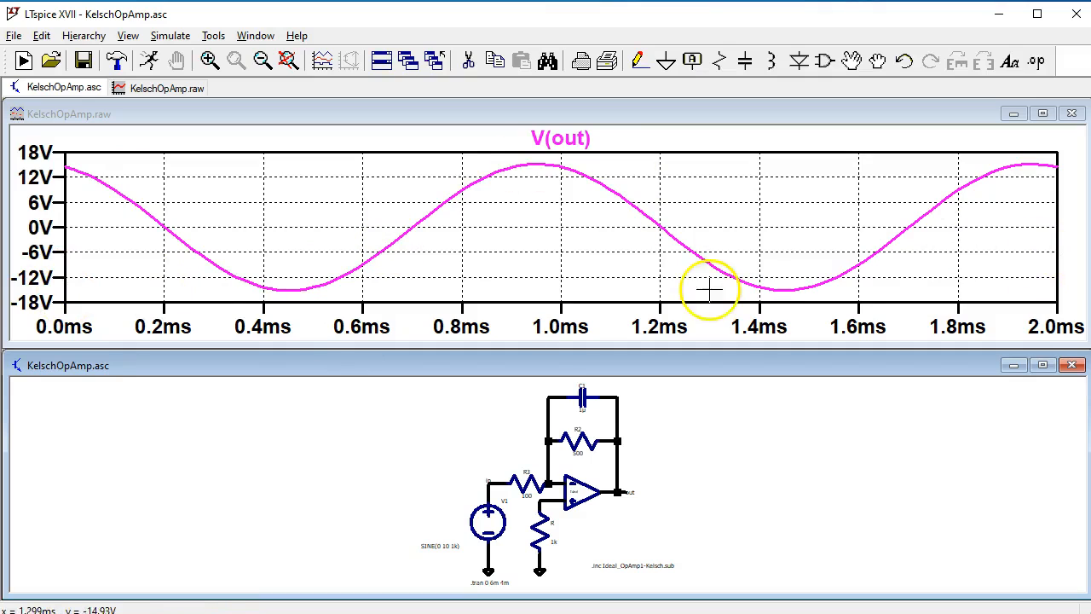
Step: Add the voltage at the in node and the current through R3 to the plot
left_click(501, 479)
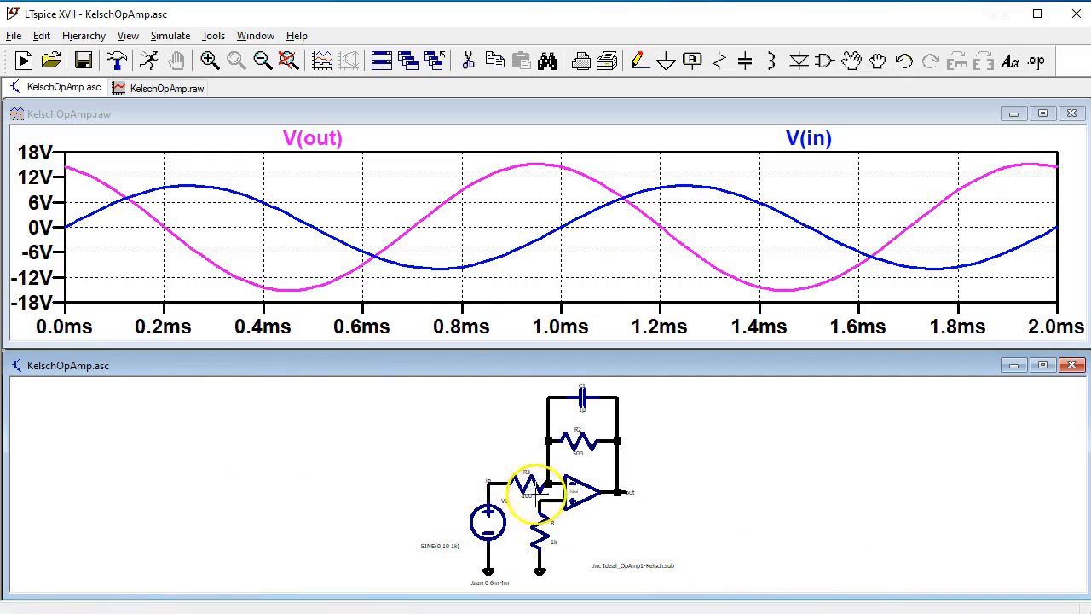
left_click(528, 478)
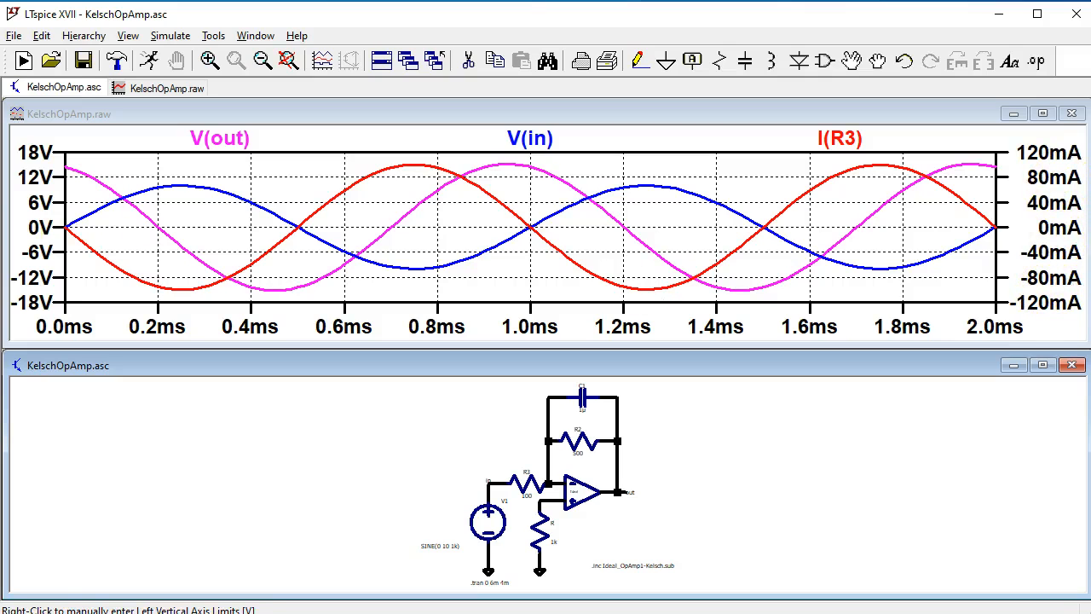
Step: Inspect the plot's left vertical and horizontal axis limit settings without changing them
right_click(43, 201)
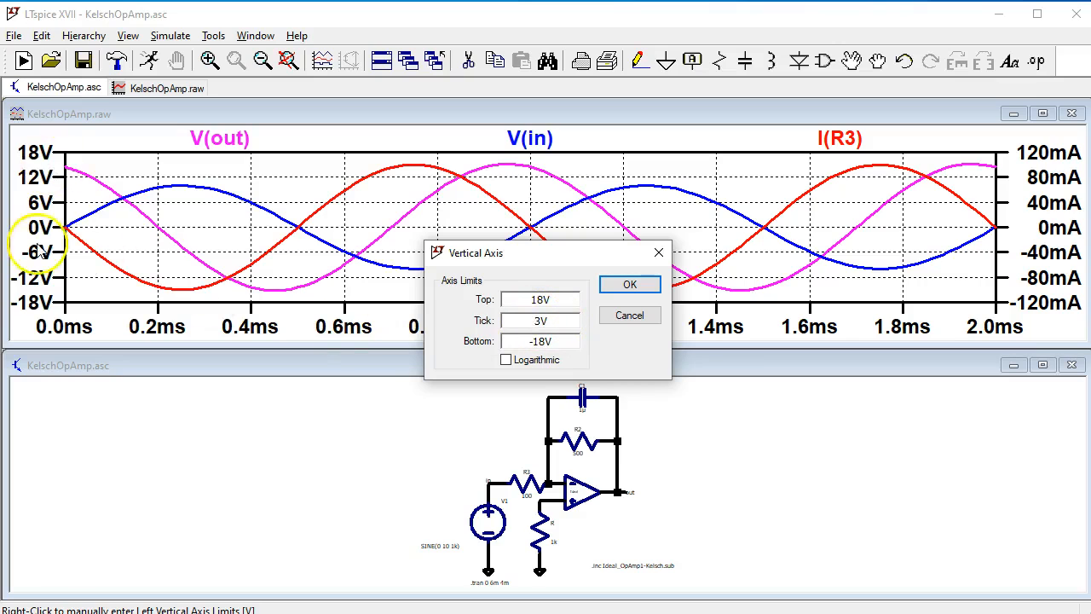
left_click(629, 314)
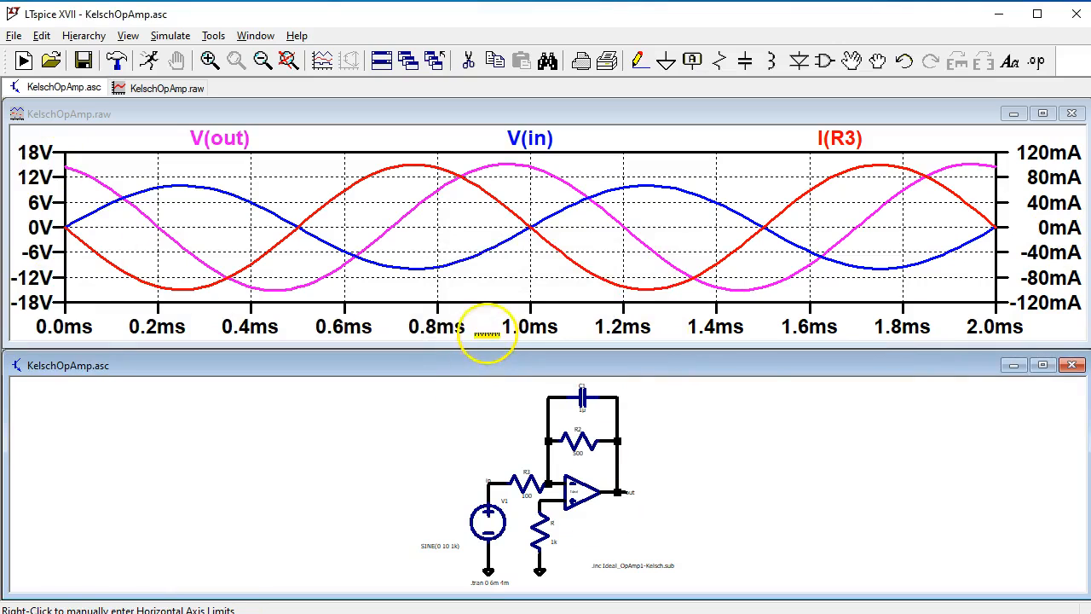
right_click(492, 327)
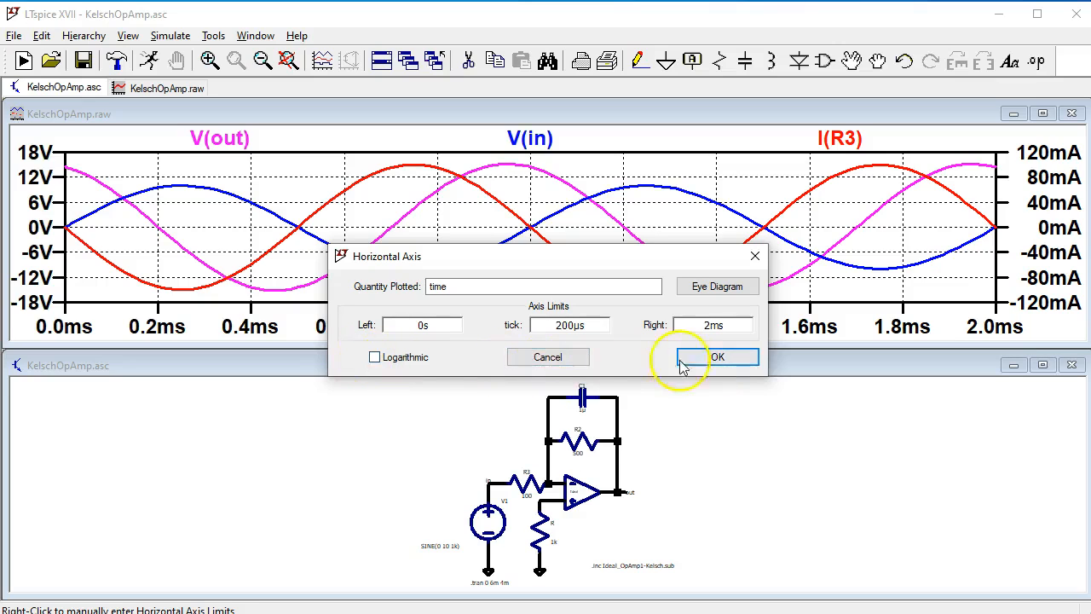
left_click(566, 358)
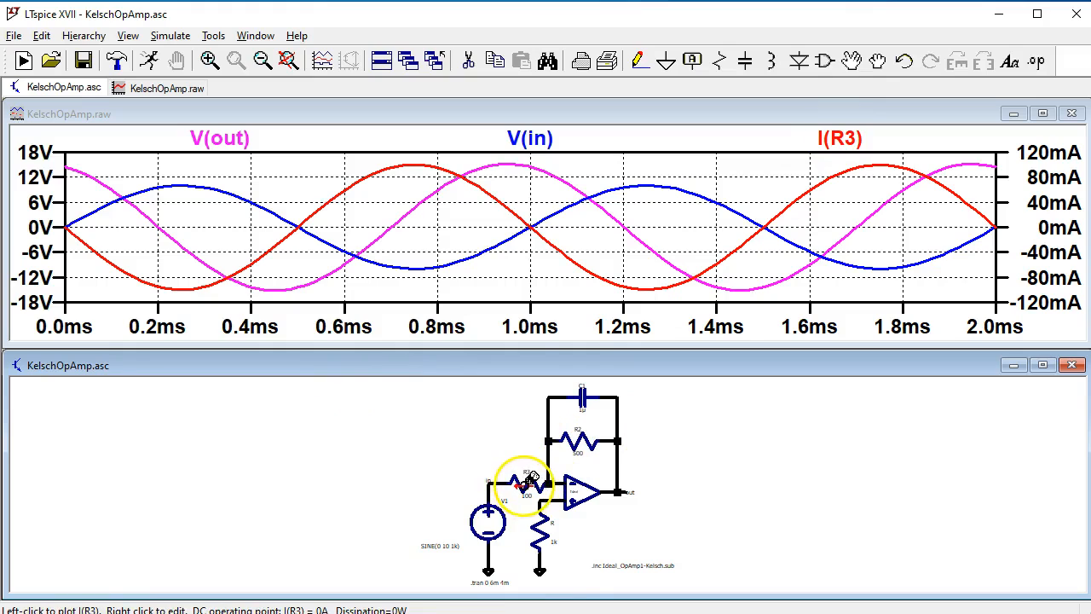
Step: Invert the R3 current trace by changing its expression to -I(R3)
right_click(839, 141)
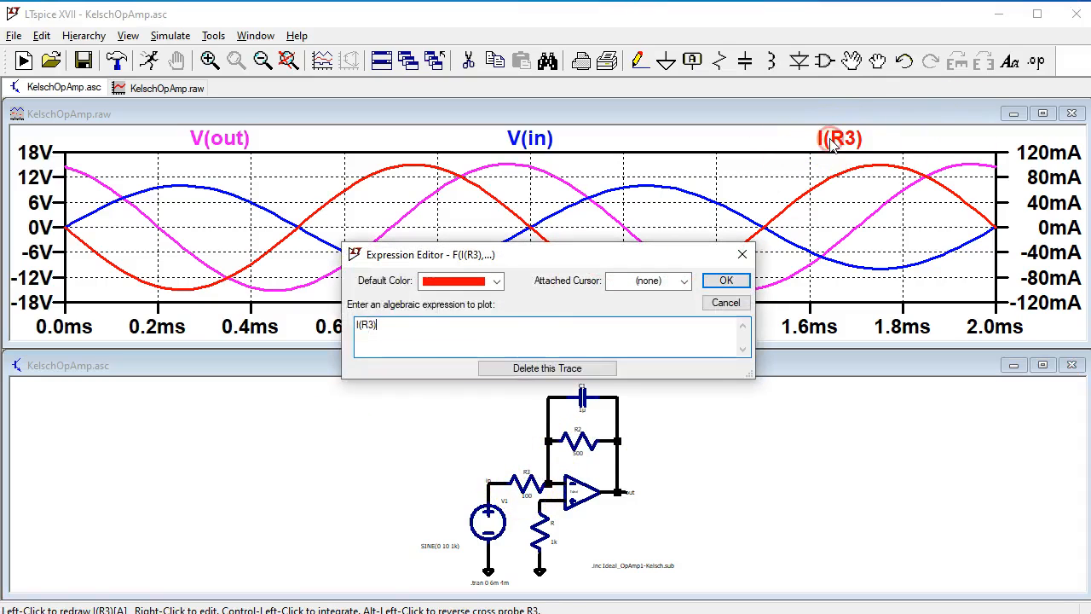
left_click(358, 324)
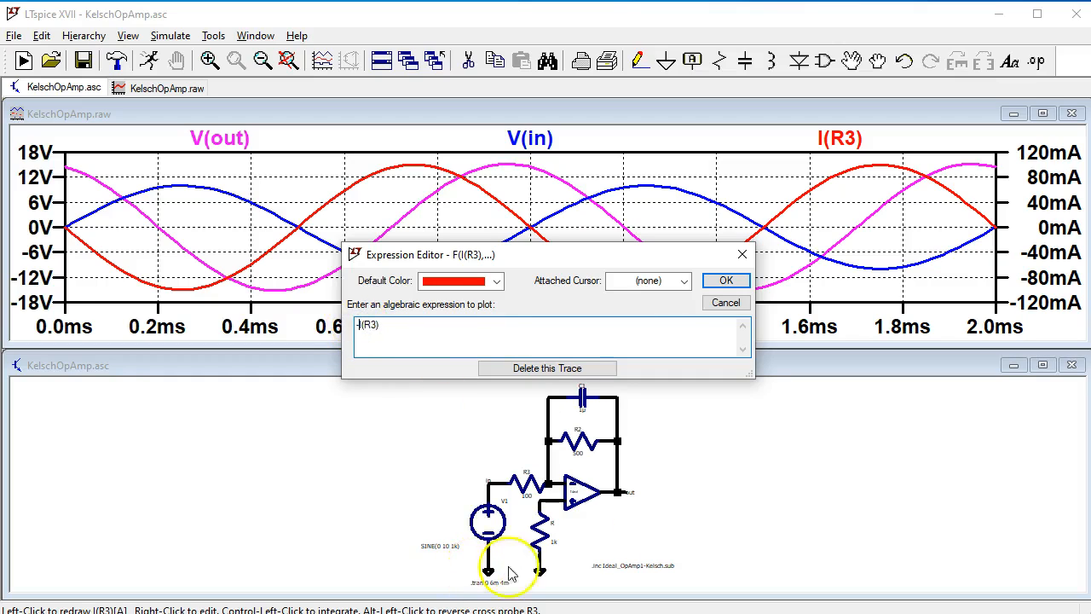
left_click(725, 280)
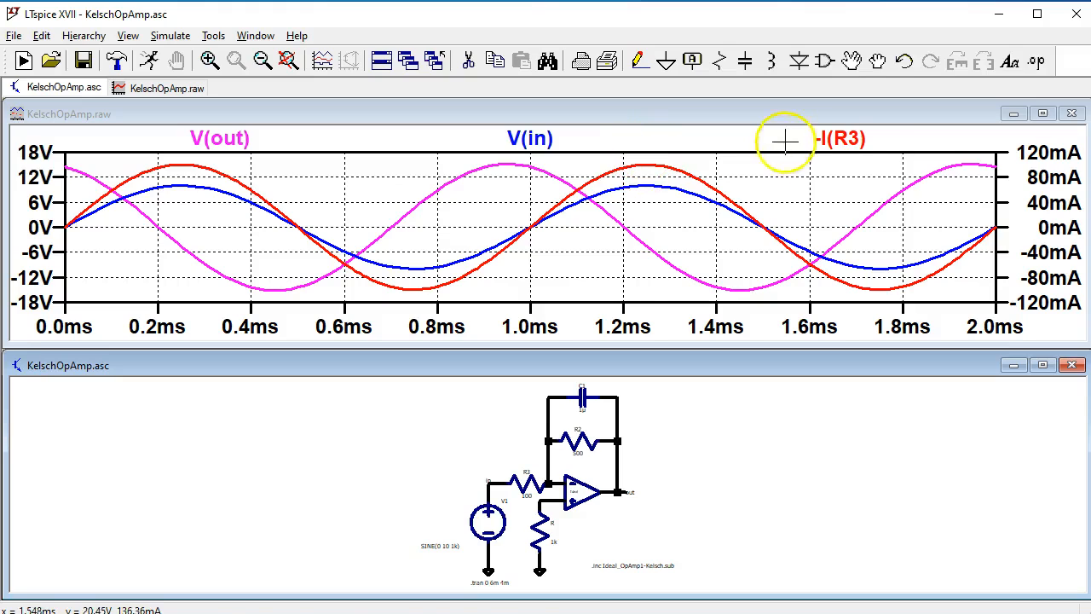
Step: View the data available for adding traces to the plot, without adding any
right_click(664, 137)
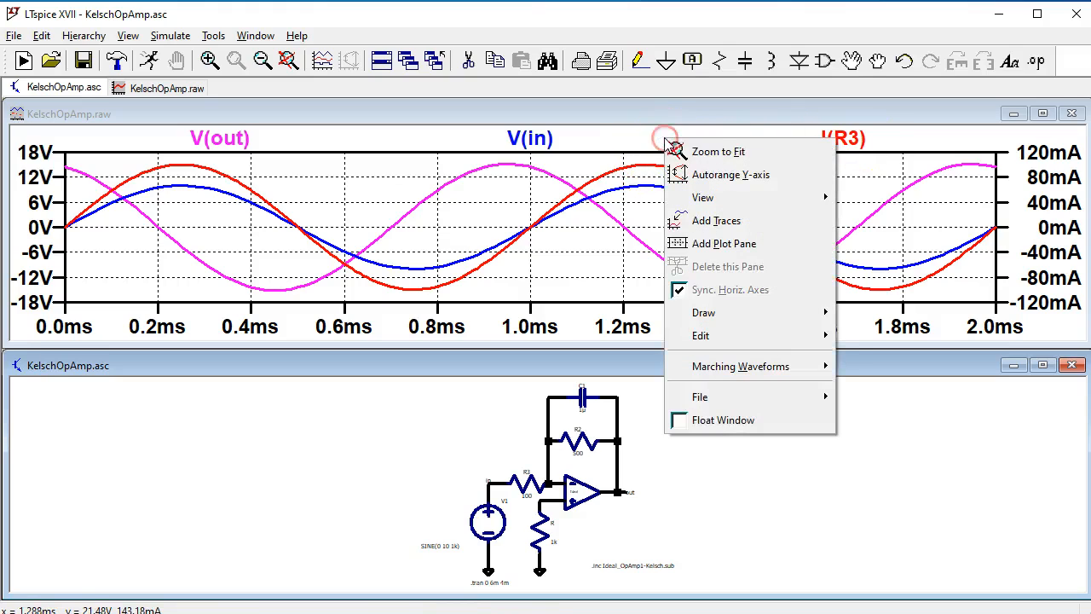
left_click(720, 220)
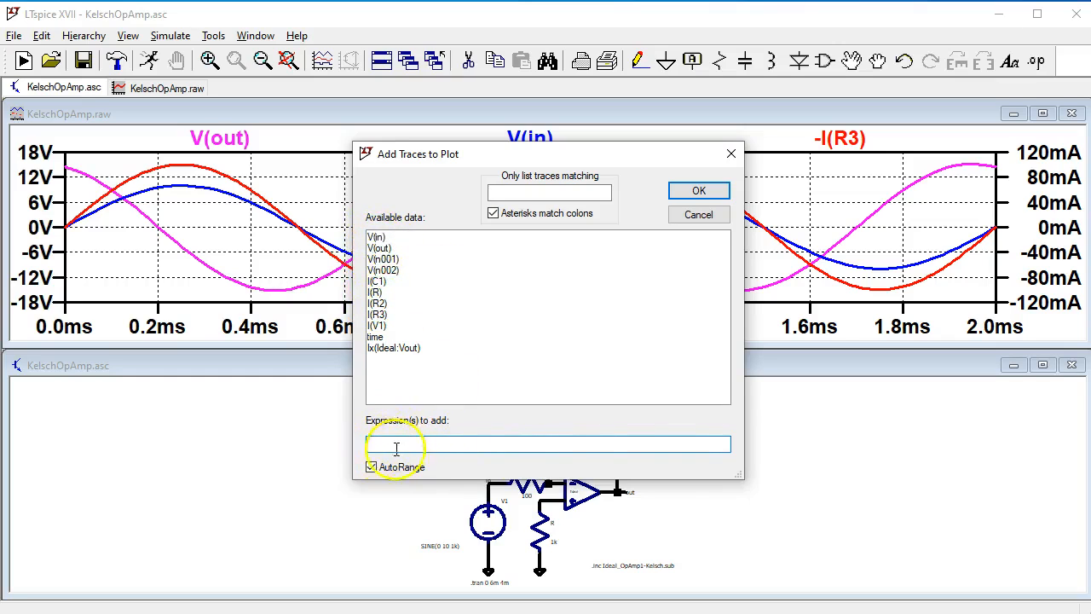
left_click(698, 215)
Step: Delete the -I(R3) trace from the plot
right_click(718, 226)
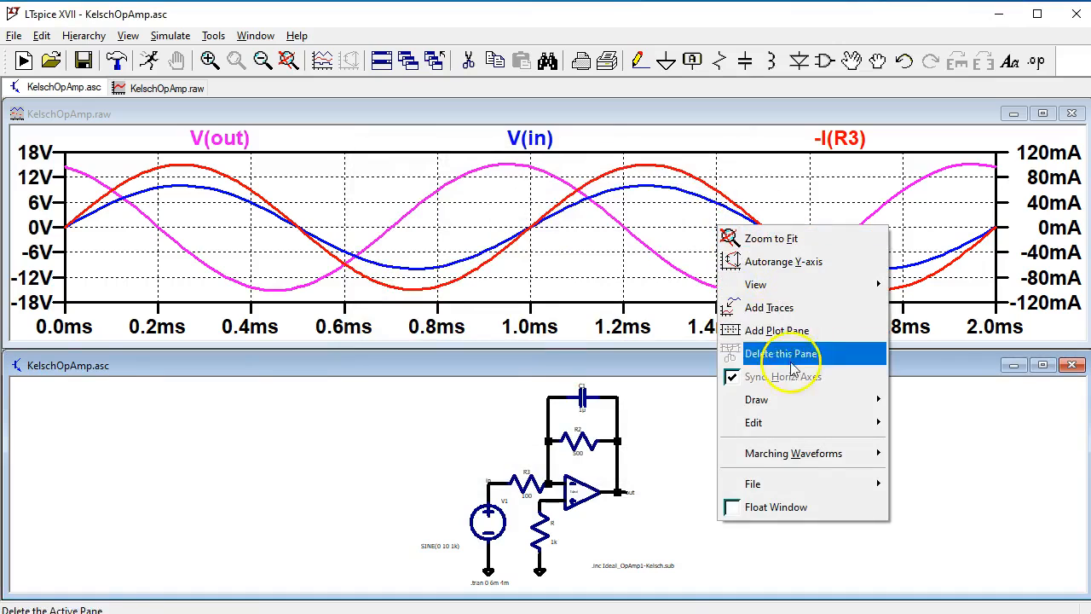
left_click(792, 167)
right_click(795, 165)
right_click(839, 138)
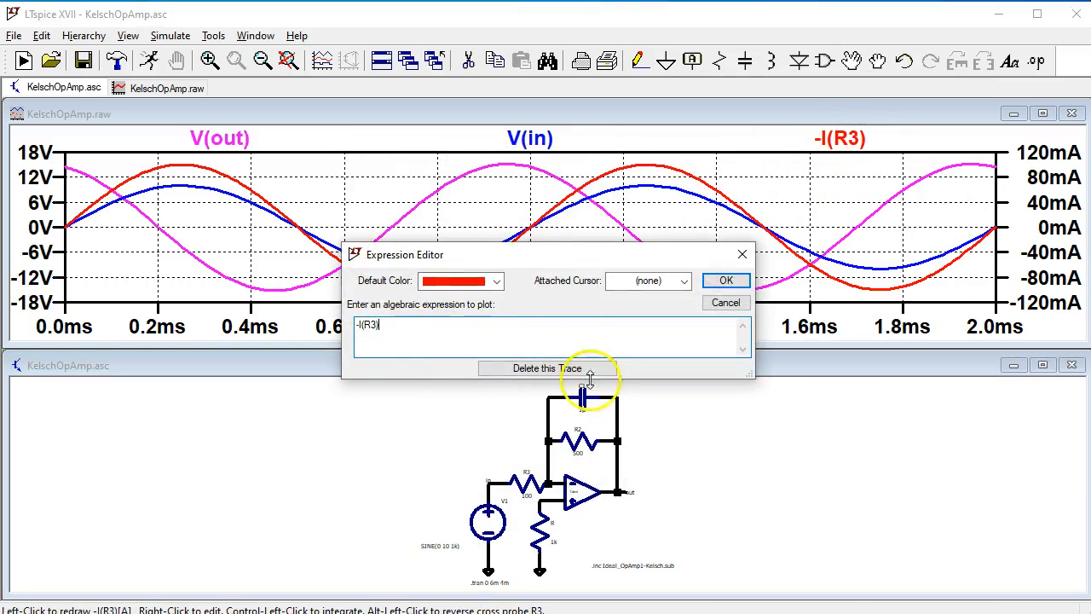
left_click(550, 368)
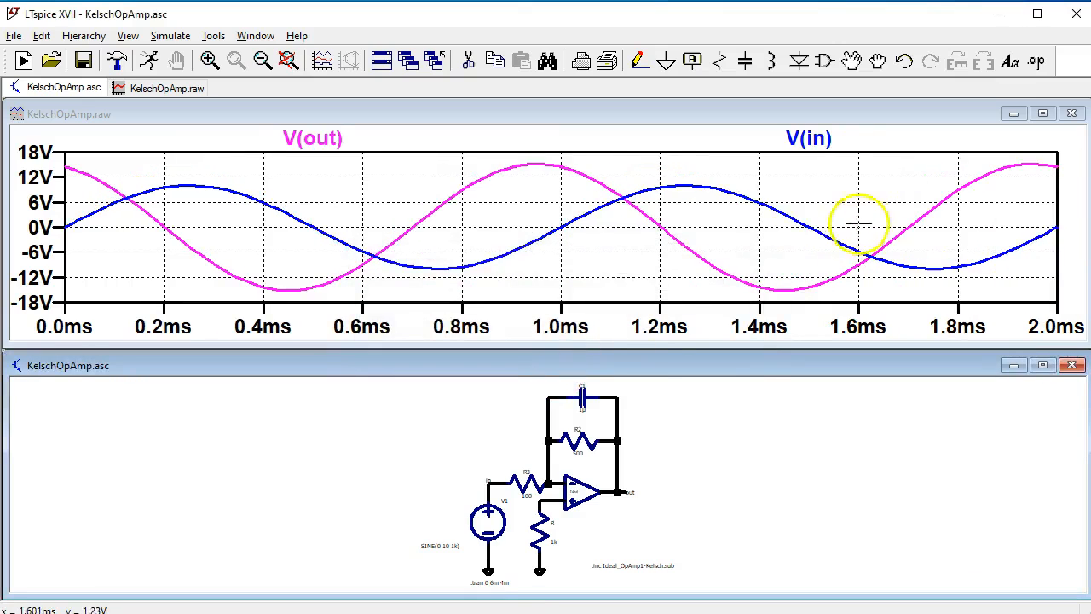
Step: Attach the 1st cursor to the V(in) trace and move it to the peak at about 1.25 ms
right_click(822, 138)
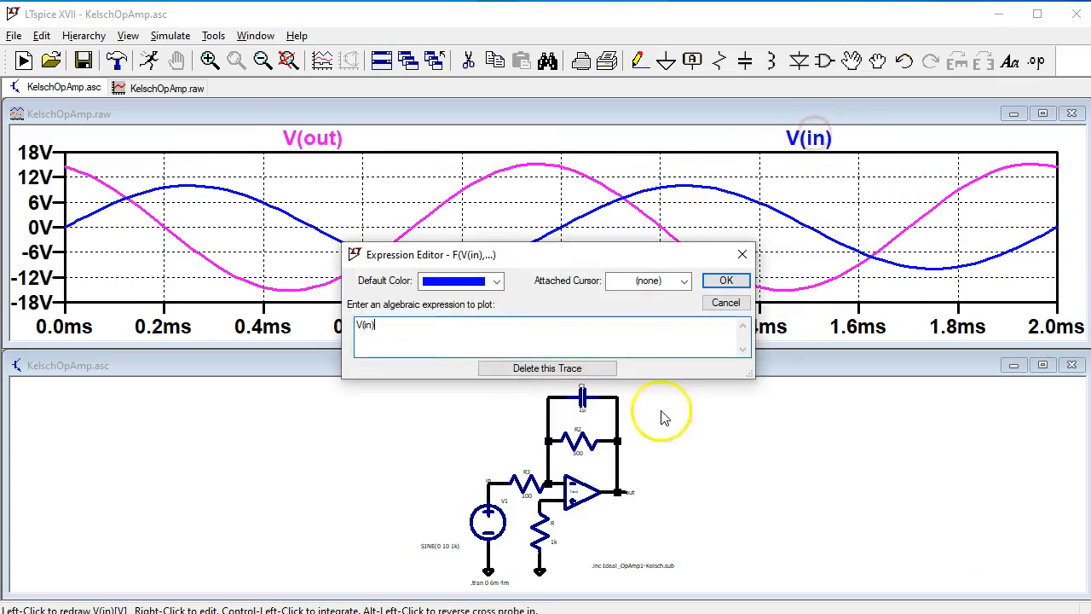
left_click(684, 281)
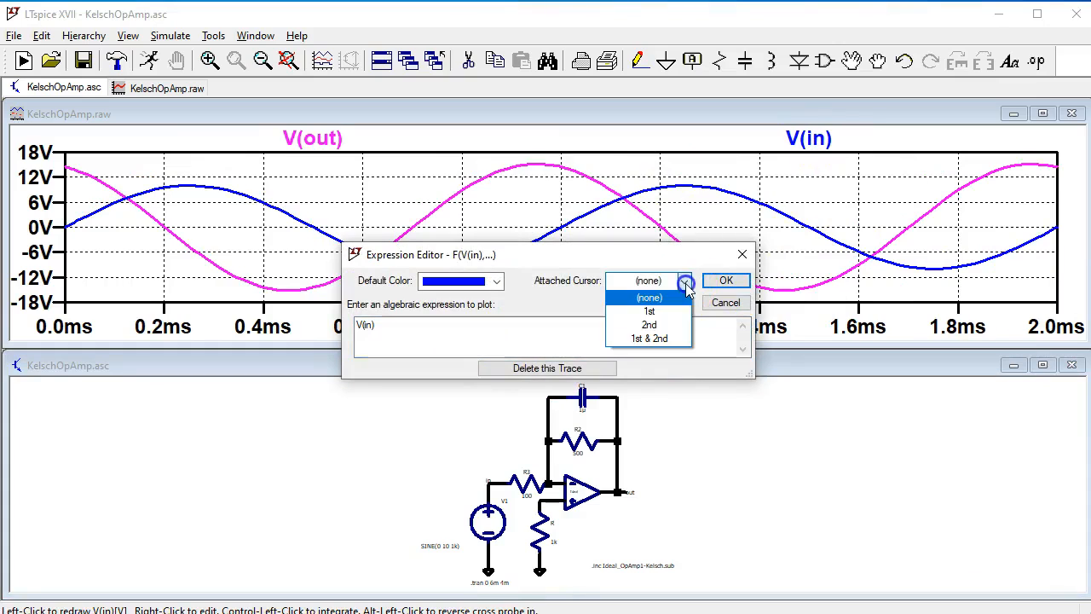
left_click(651, 311)
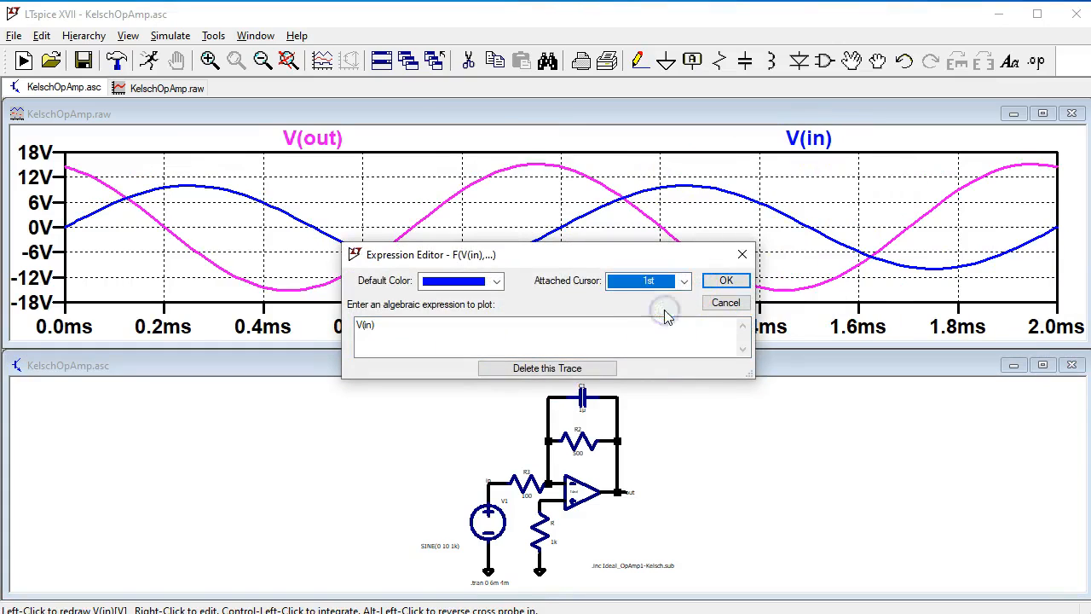
left_click(726, 281)
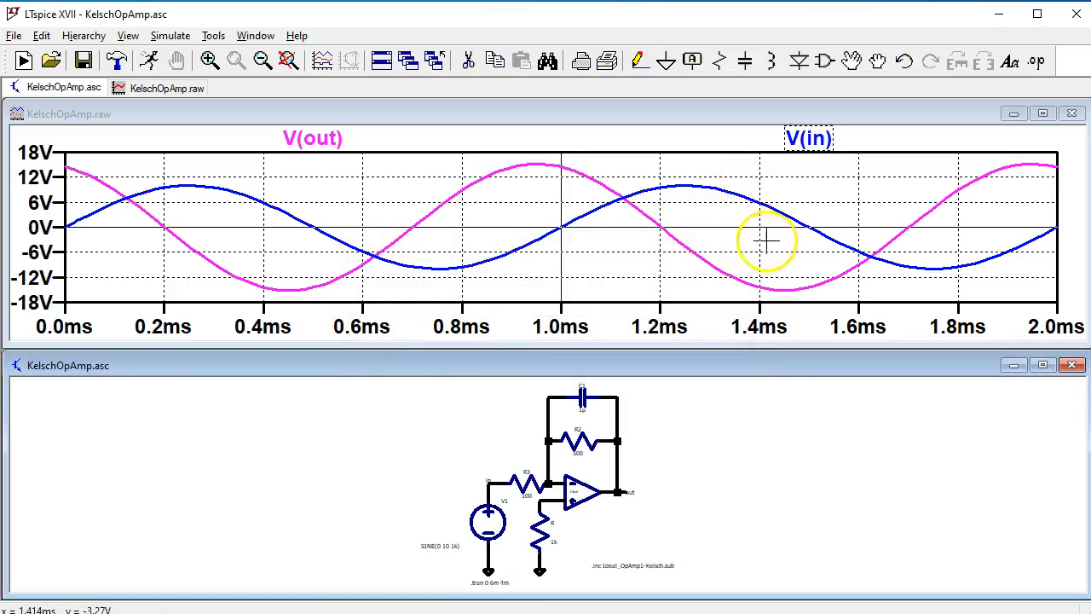
left_click(563, 213)
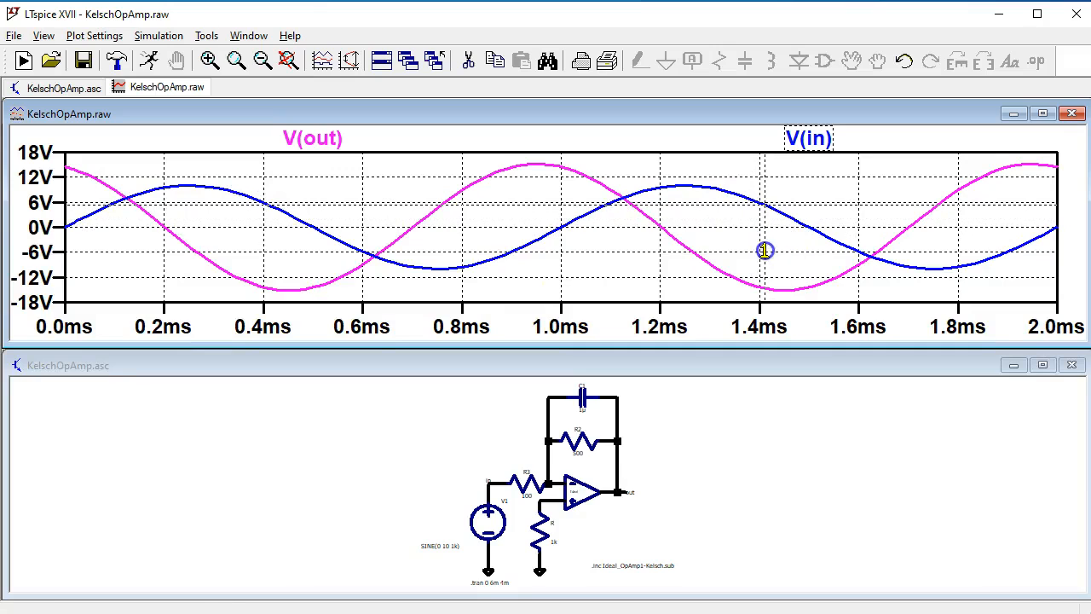
left_click_drag(0, 597, 782, 380)
mouse_move(761, 243)
left_mouse_down()
mouse_move(693, 243)
mouse_move(706, 242)
left_mouse_up()
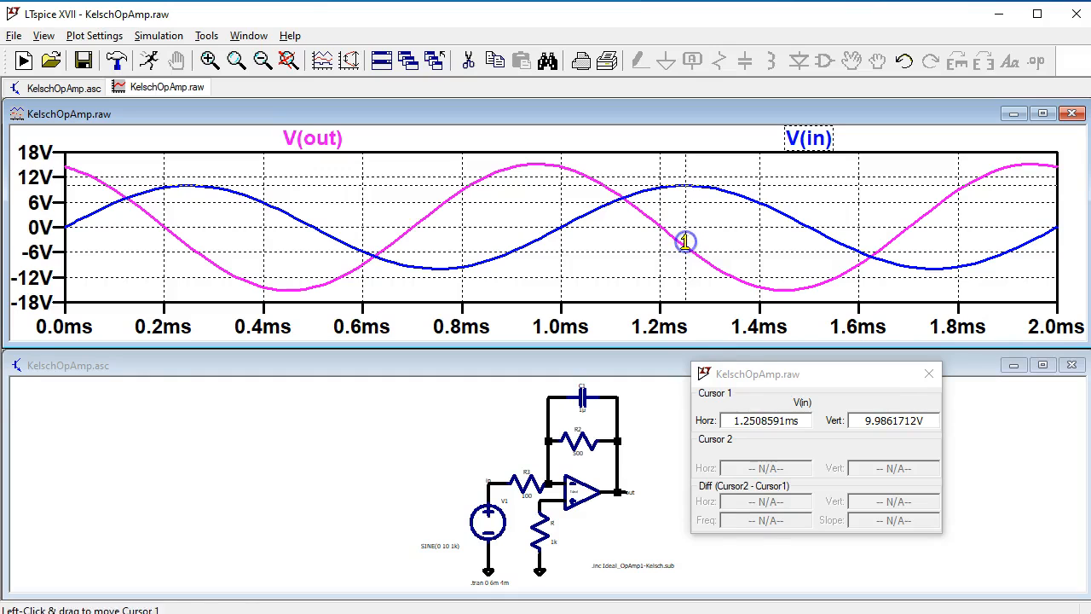
Step: Attach the 1st & 2nd cursors to V(in) and move the second to the peak at about 0.25 ms to measure the period
right_click(808, 137)
left_click(684, 281)
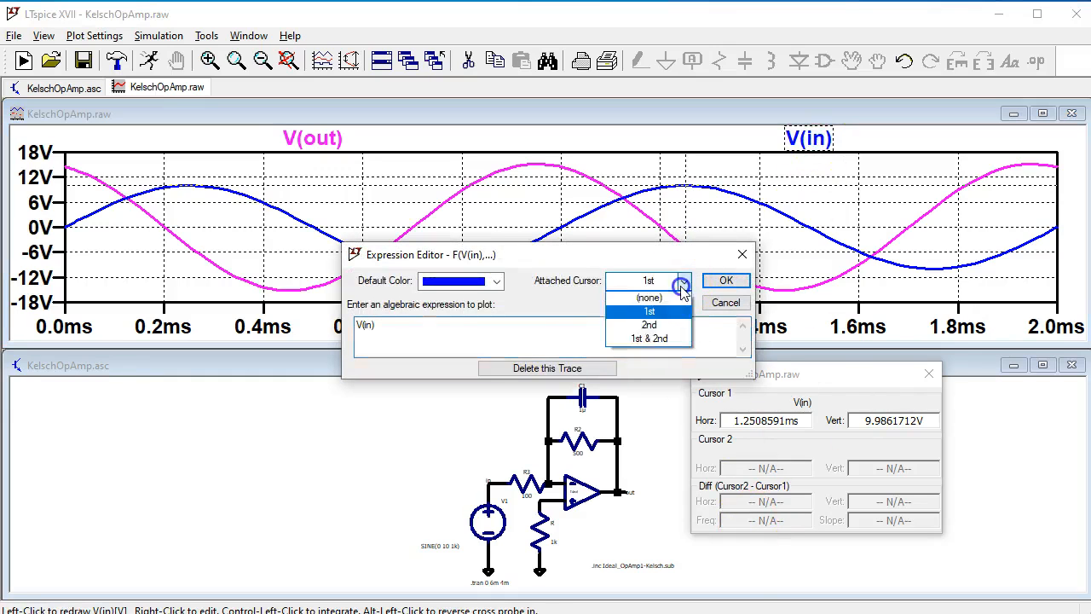
left_click(651, 338)
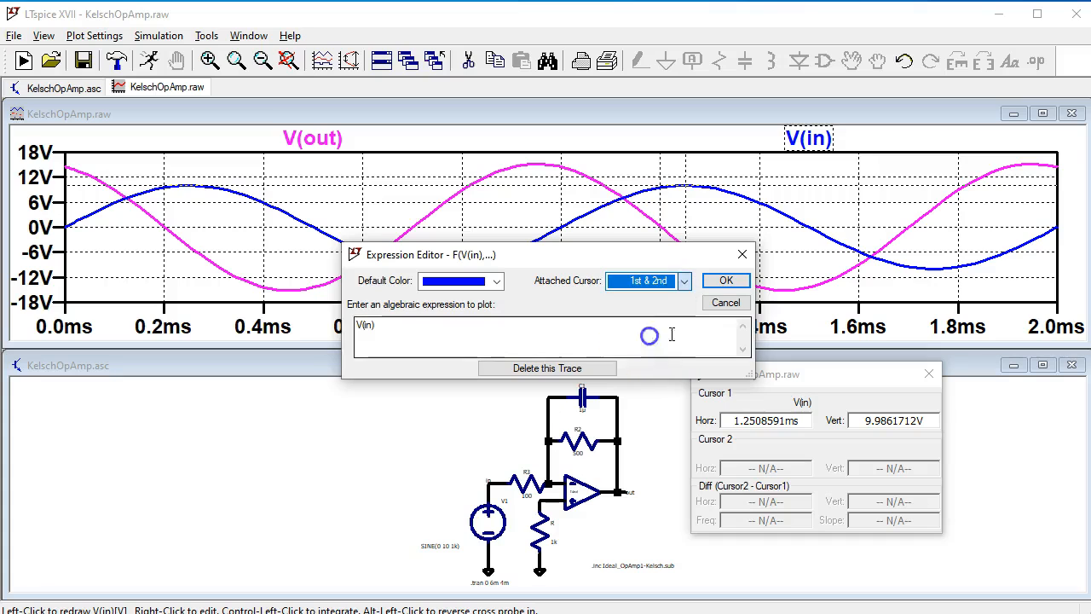
left_click(725, 281)
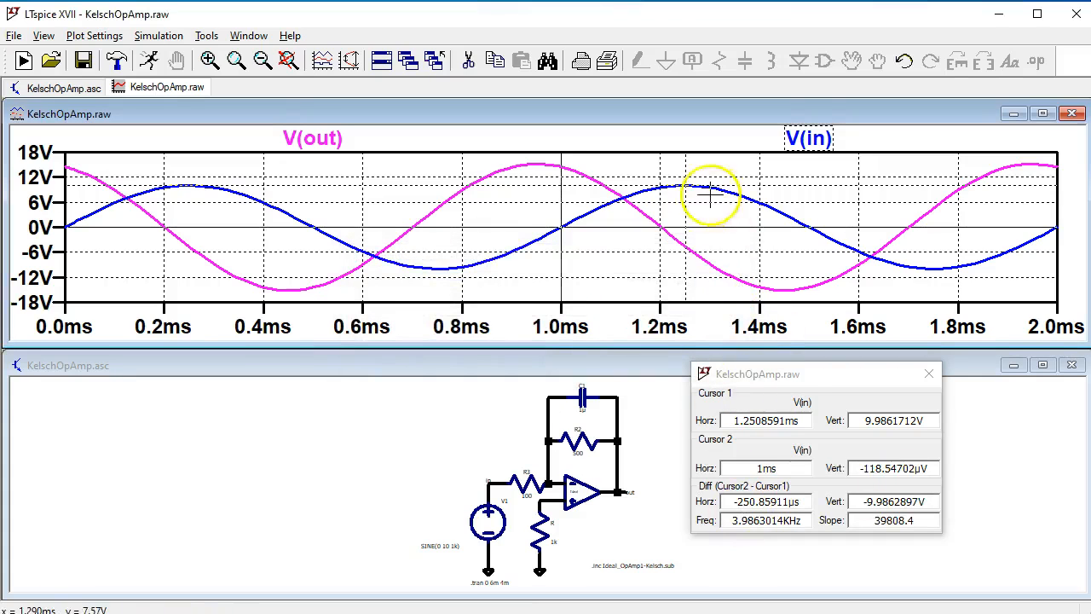
left_click_drag(779, 227, 189, 217)
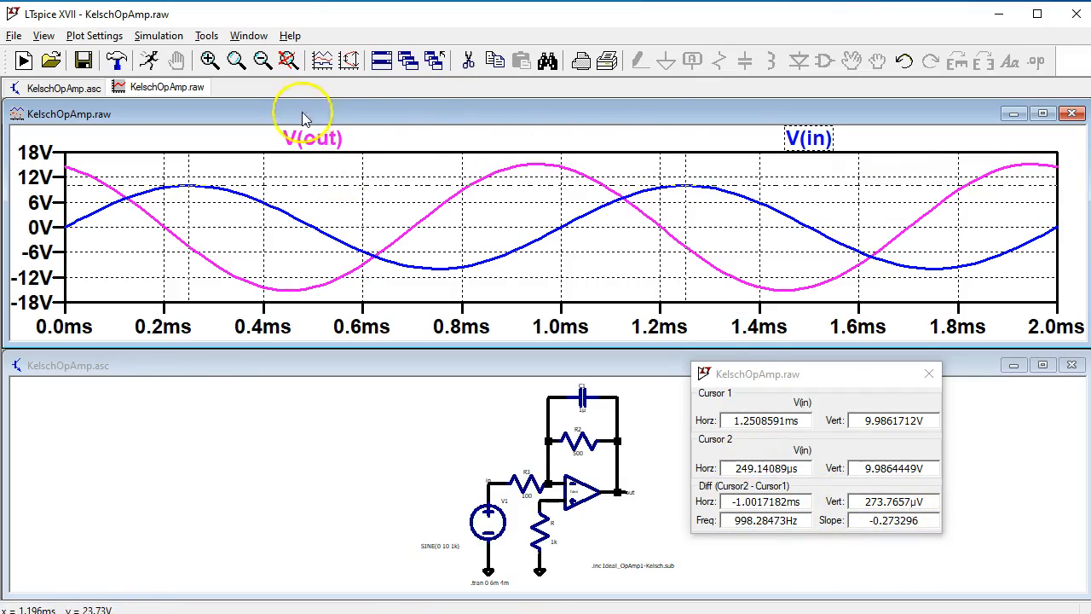
Step: Attach the 2nd cursor to V(out), move it to the peak at about 0.955 ms to compare with V(in), and close the cursor readout
right_click(312, 134)
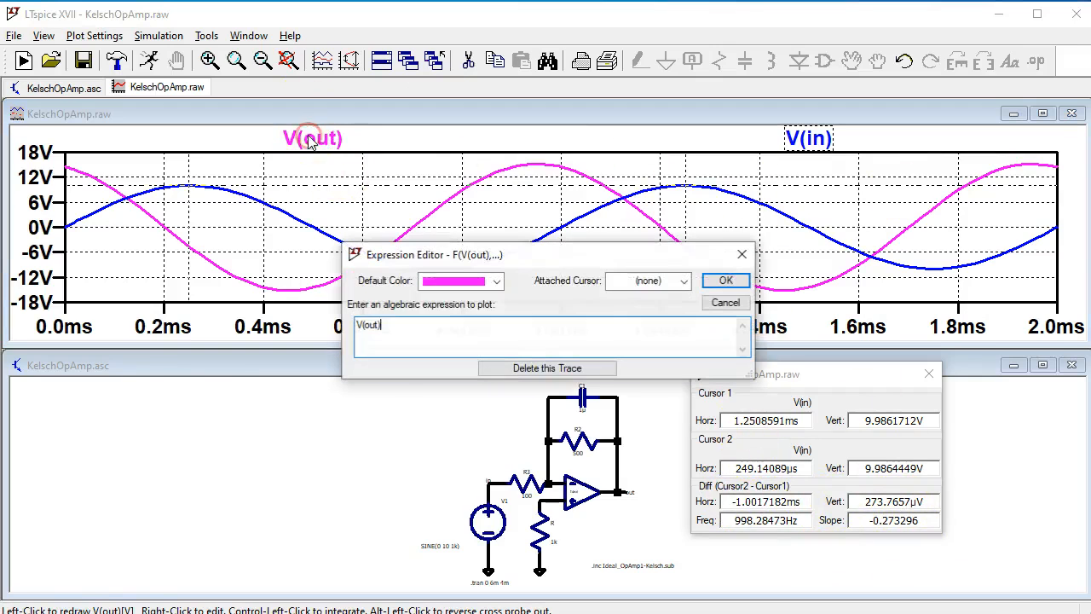
left_click(683, 282)
left_click(670, 325)
left_click(724, 280)
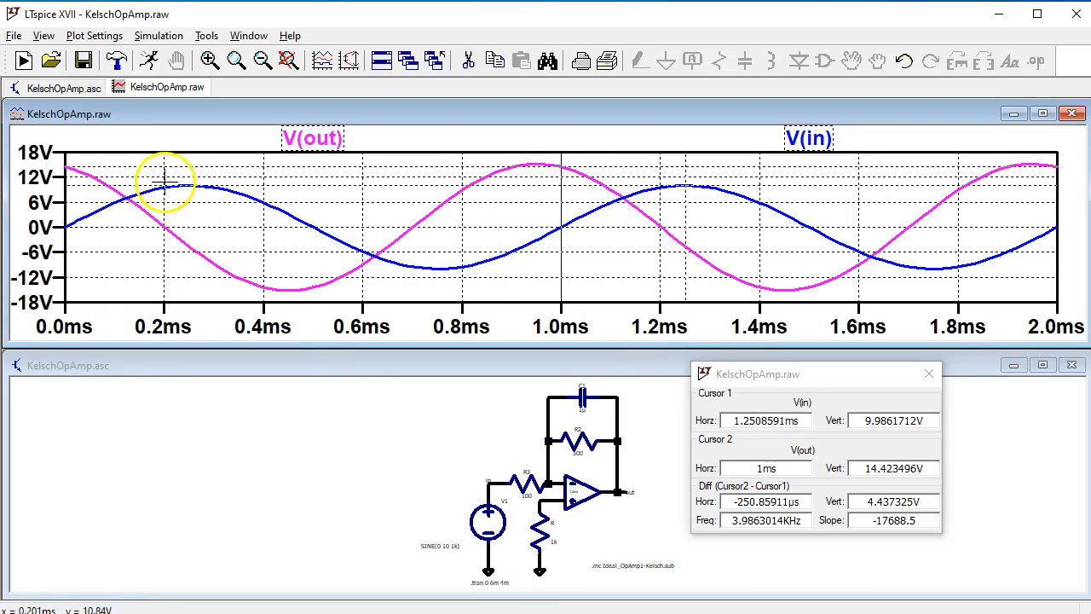
left_click_drag(176, 165, 538, 140)
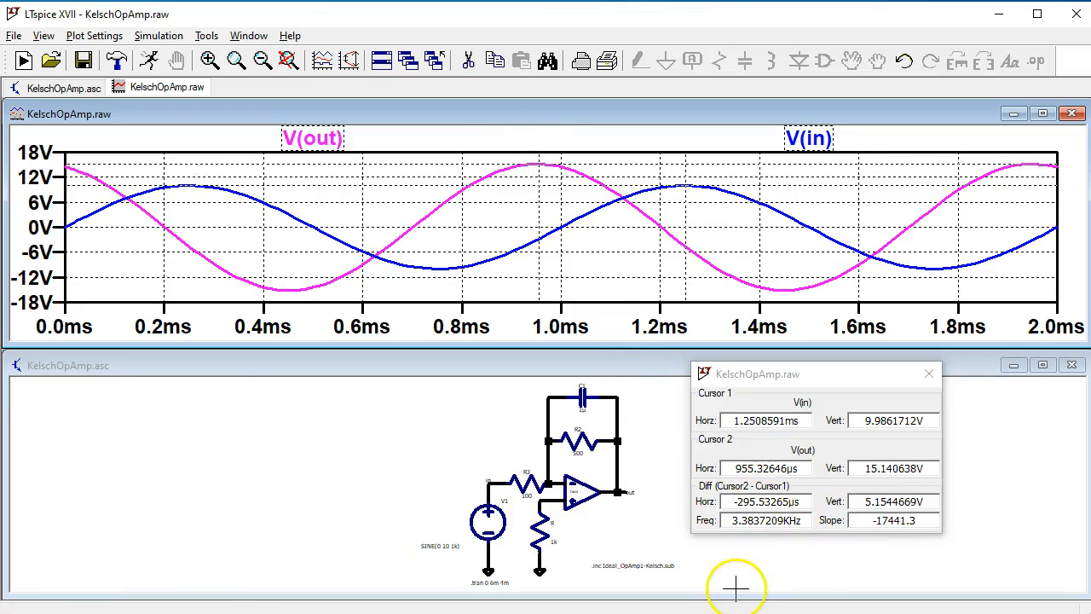
left_click(929, 375)
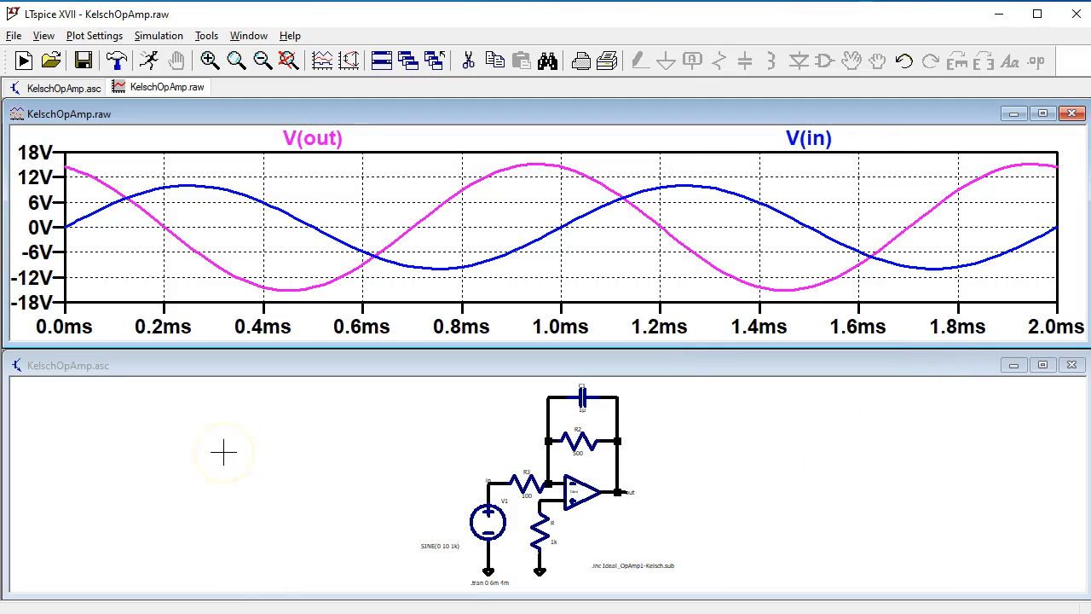